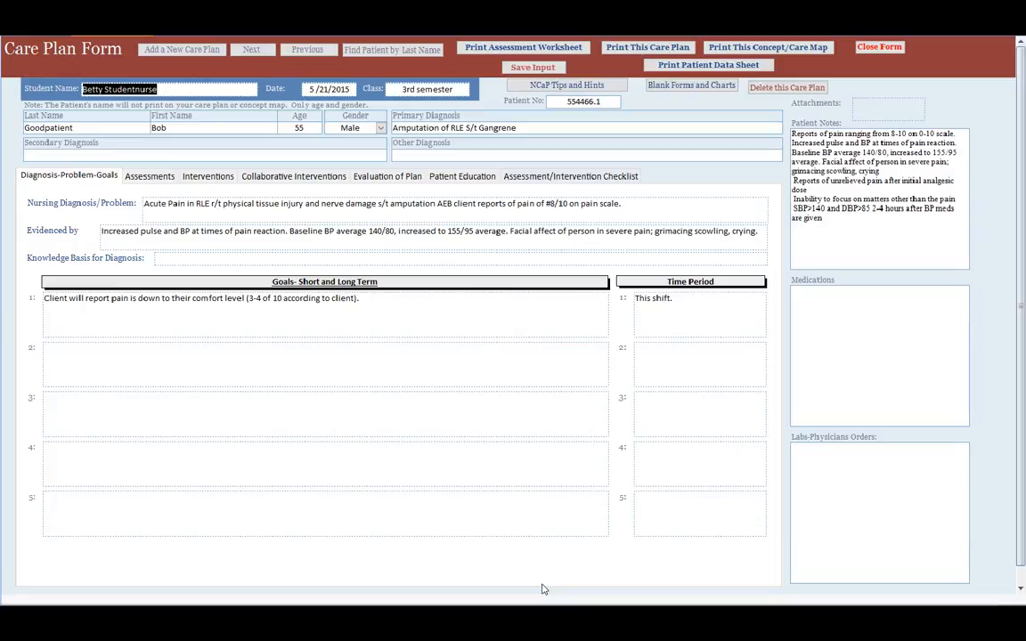
Step: Check the student name and attachments fields, and read the NCaP Tips and Hints before closing them
click(220, 86)
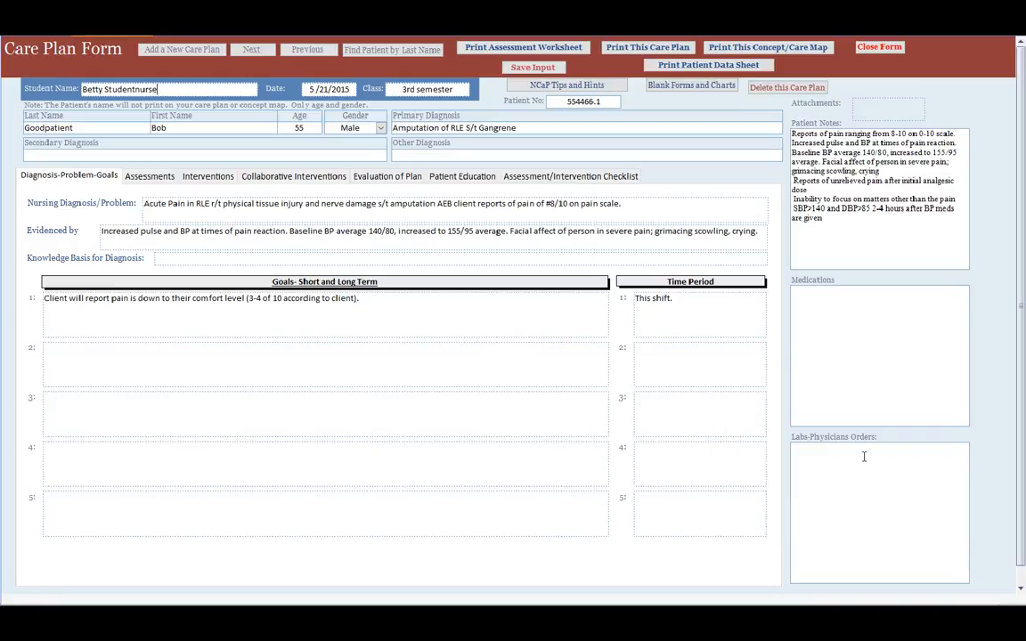
click(888, 101)
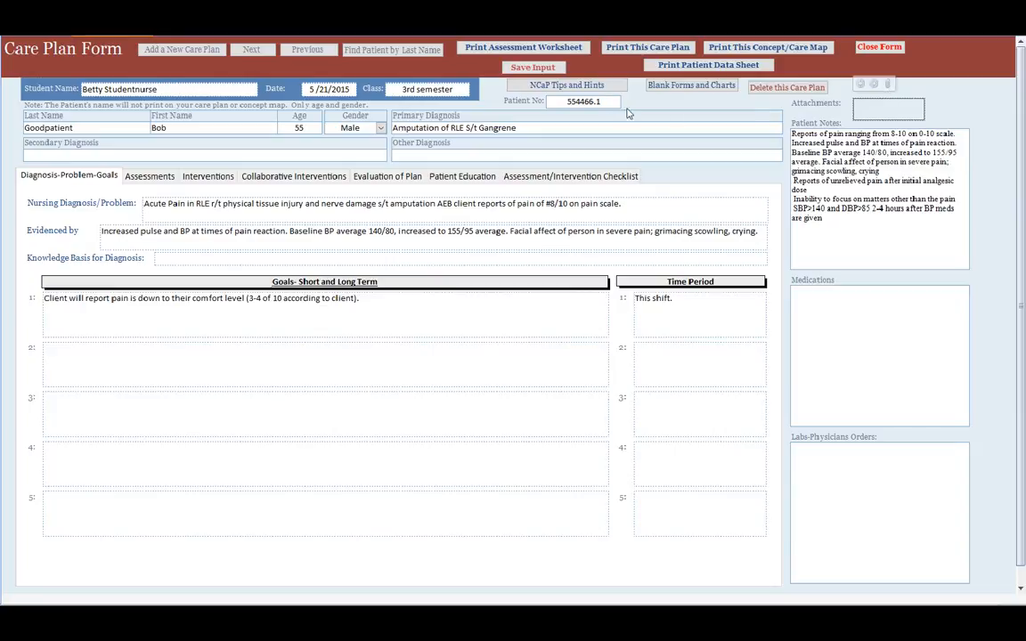
click(599, 87)
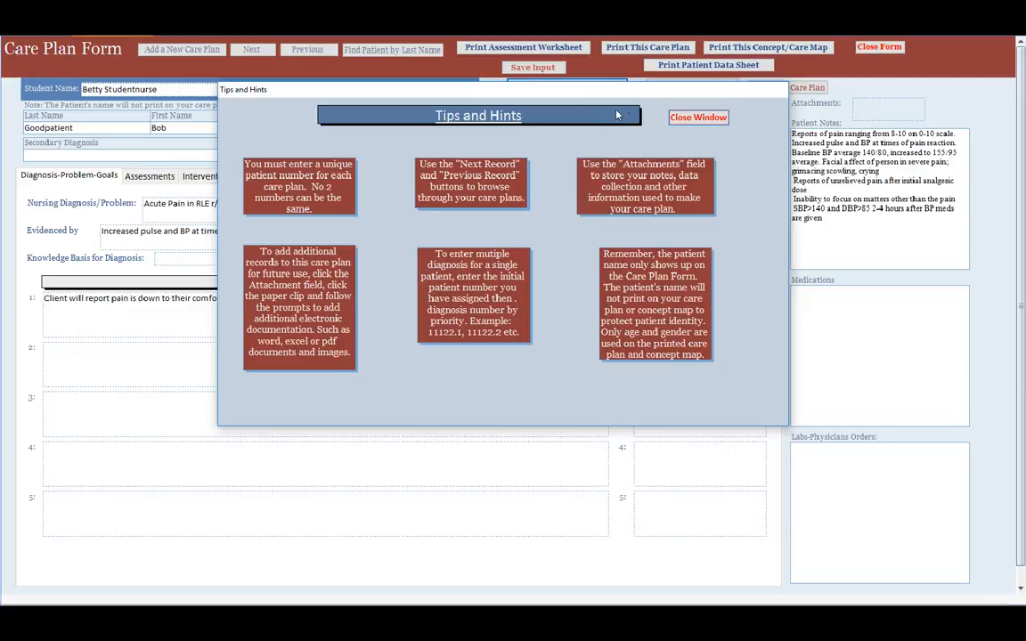
click(710, 119)
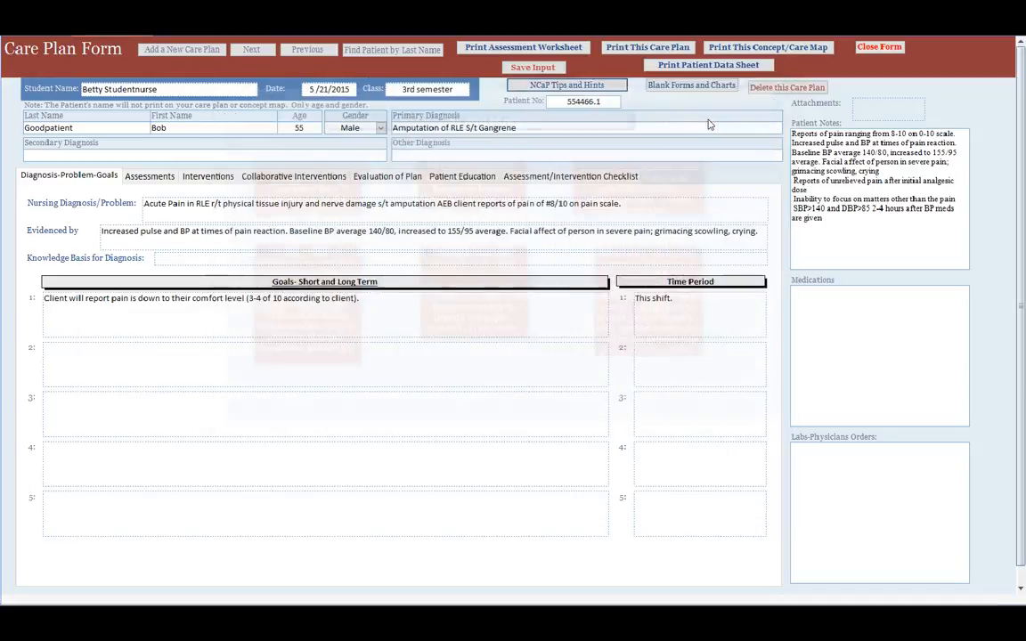
Step: View the stored blank patient forms and charts, select the Head to Toe Assessment entry, and close the list
click(680, 87)
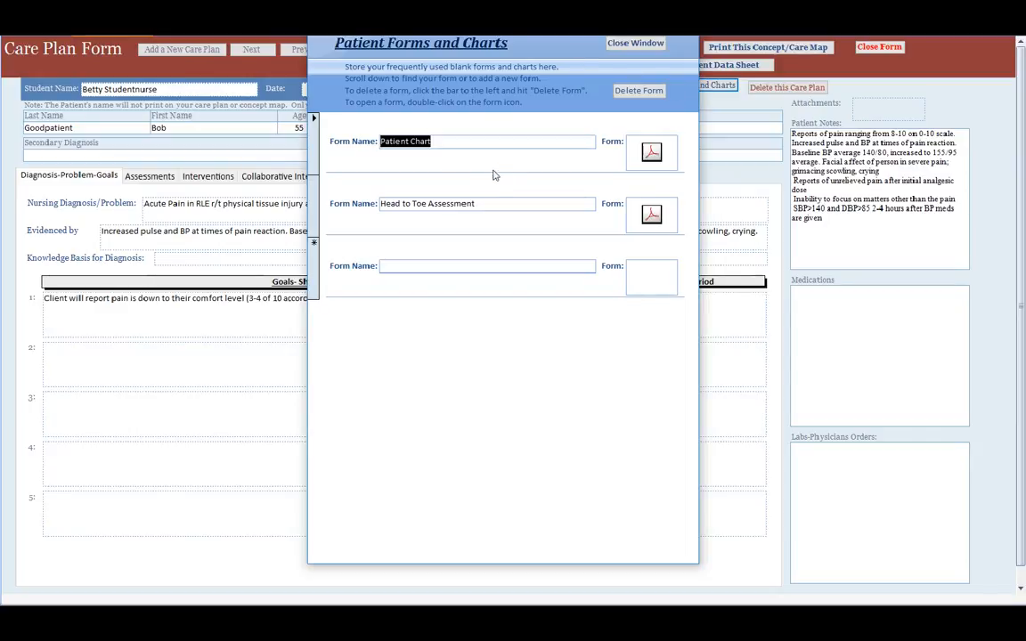
click(523, 202)
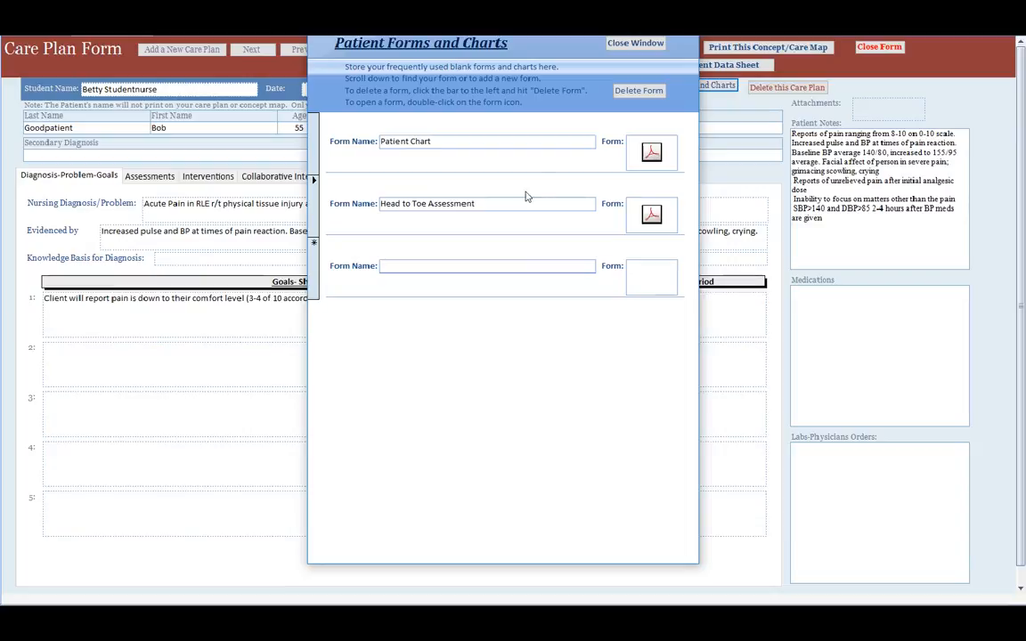
click(638, 44)
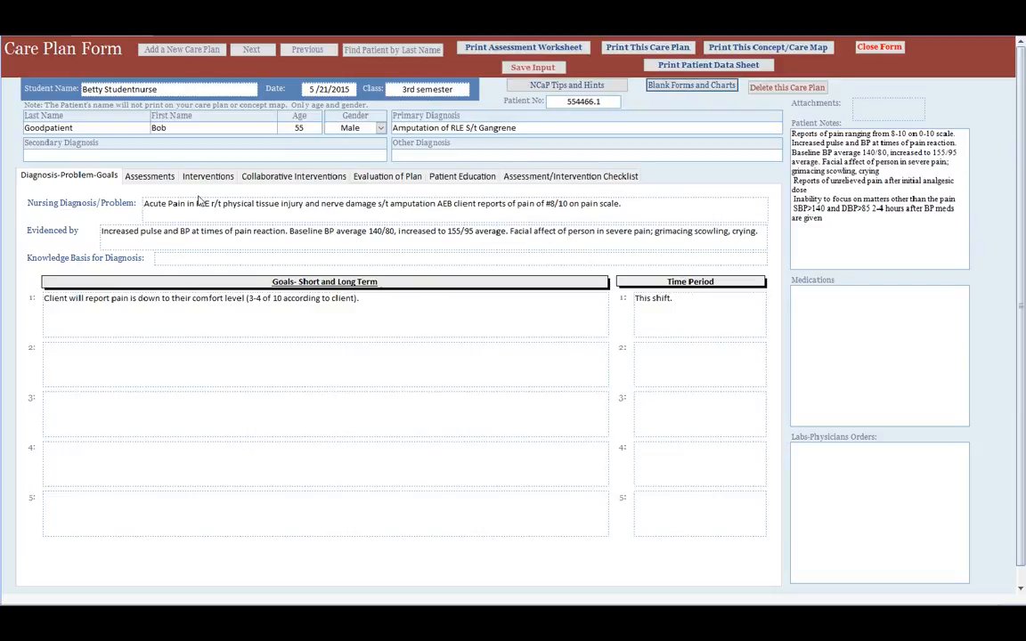
Step: Review each section of the care plan, from Diagnosis-Problem-Goals through Patient Education to the Assessment/Intervention Checklist
click(79, 178)
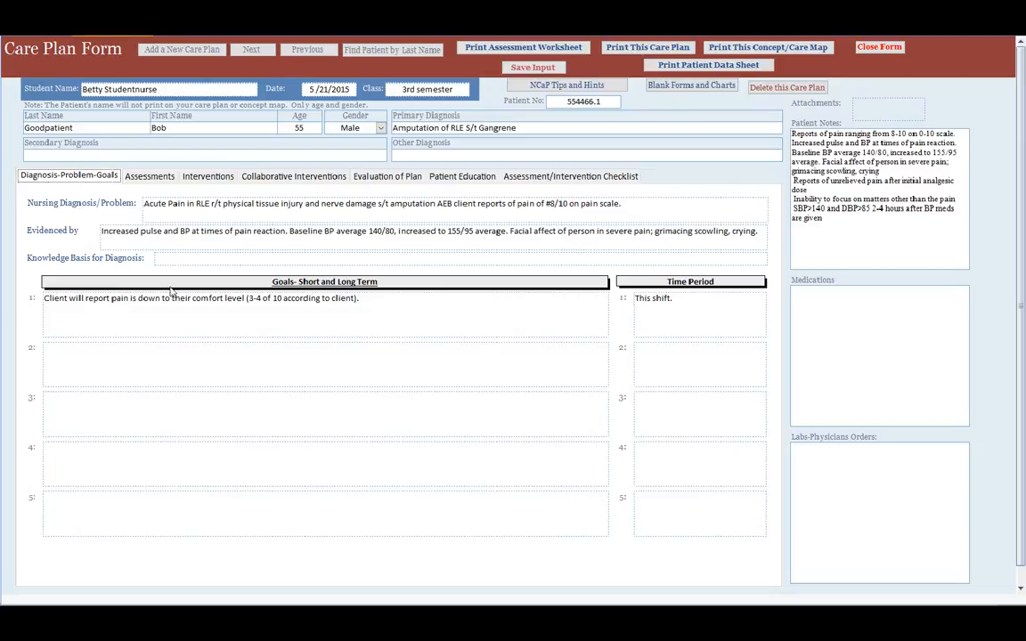
click(164, 179)
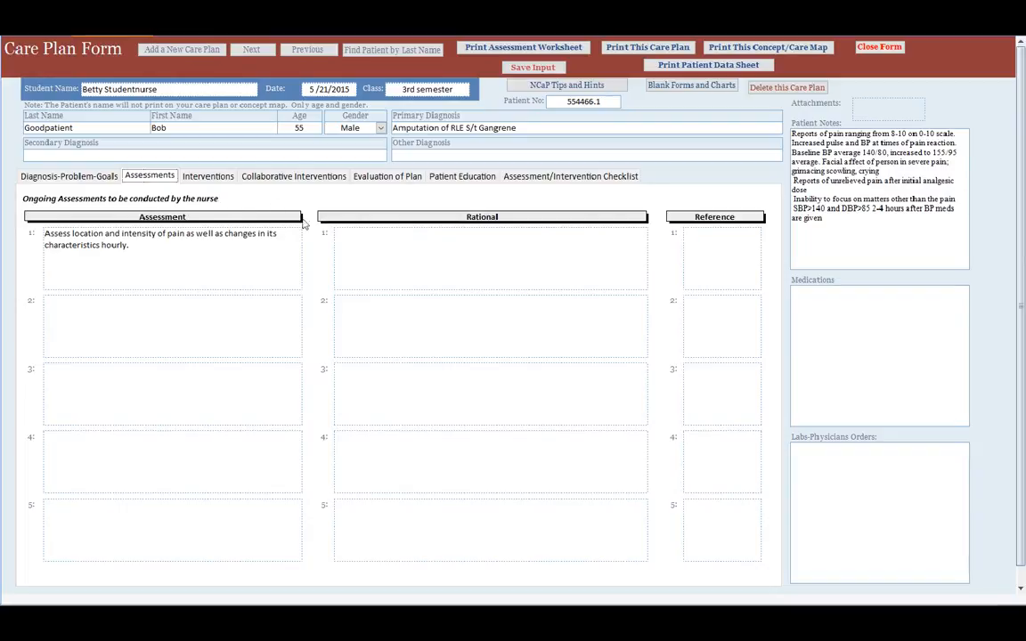
click(210, 176)
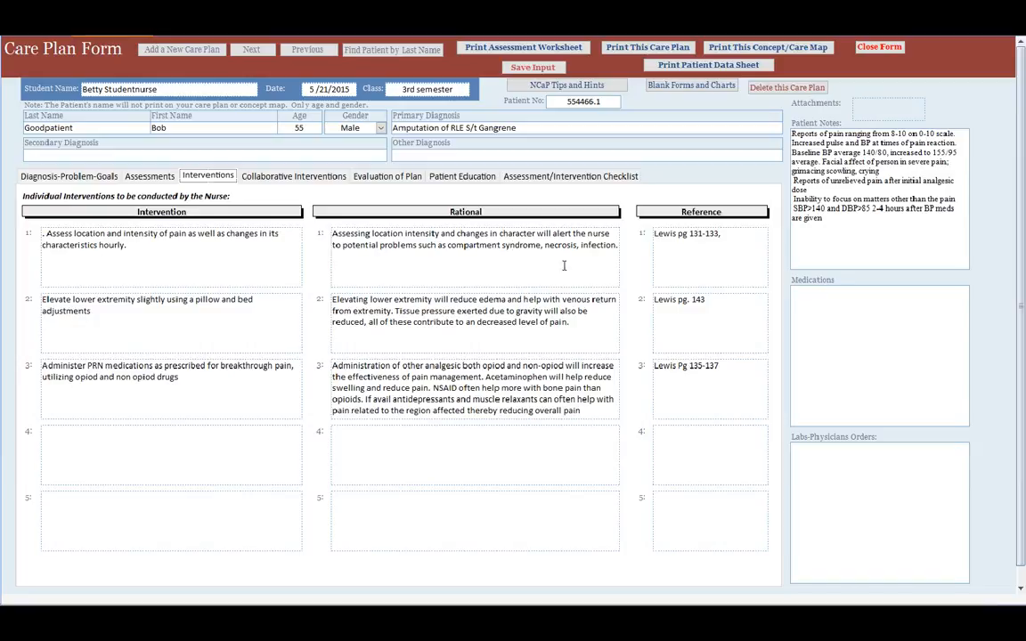
click(290, 178)
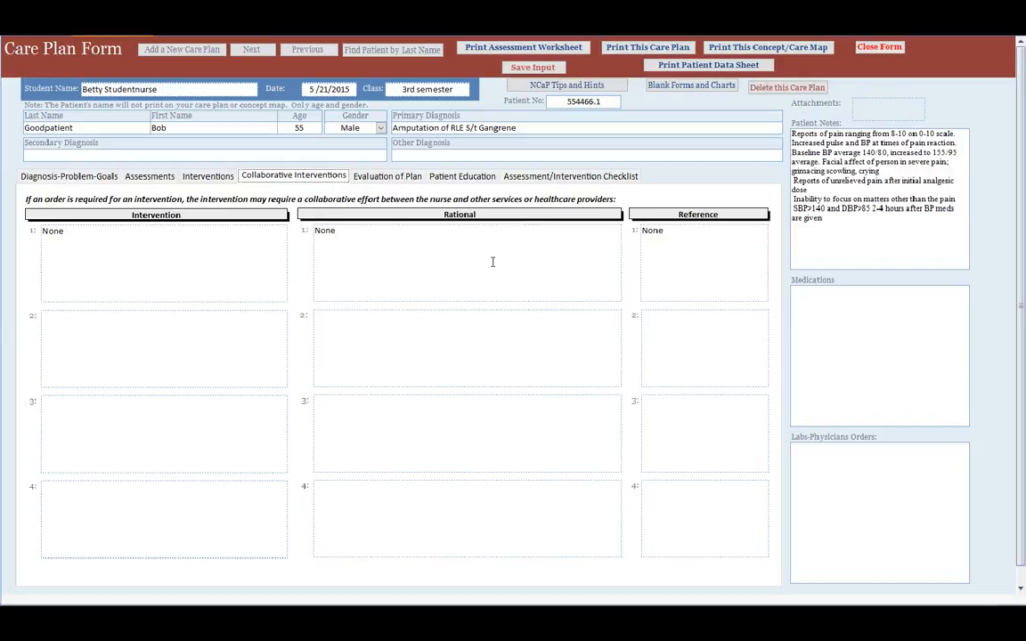
click(397, 177)
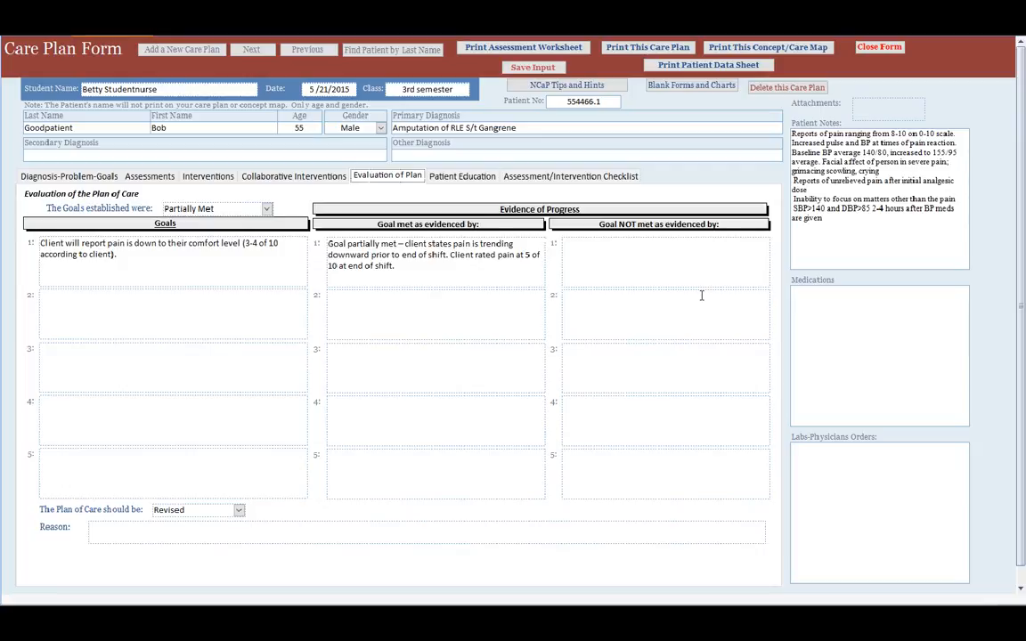
click(458, 179)
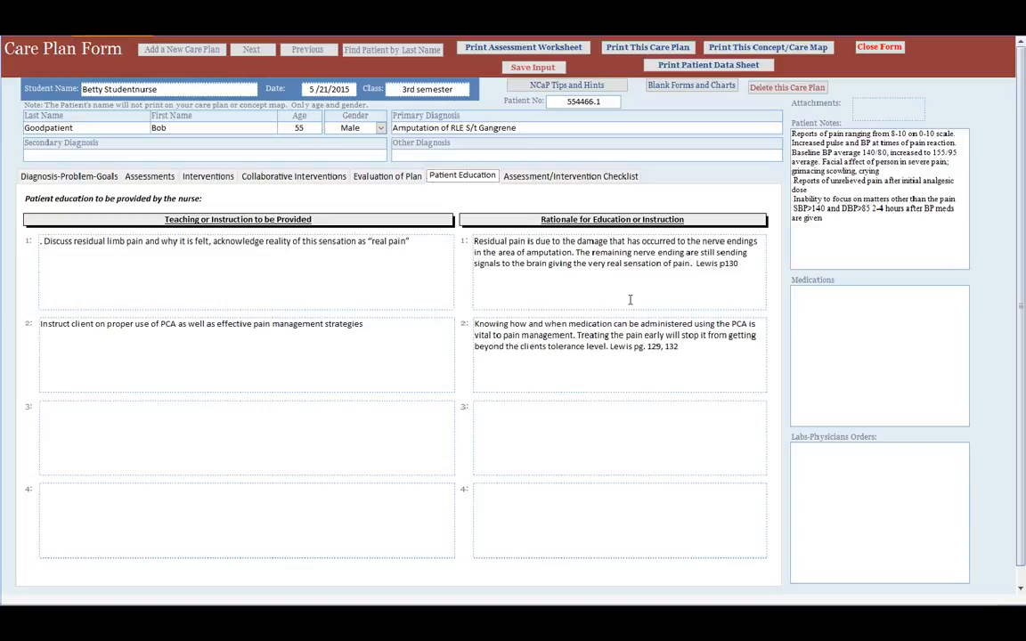
click(534, 176)
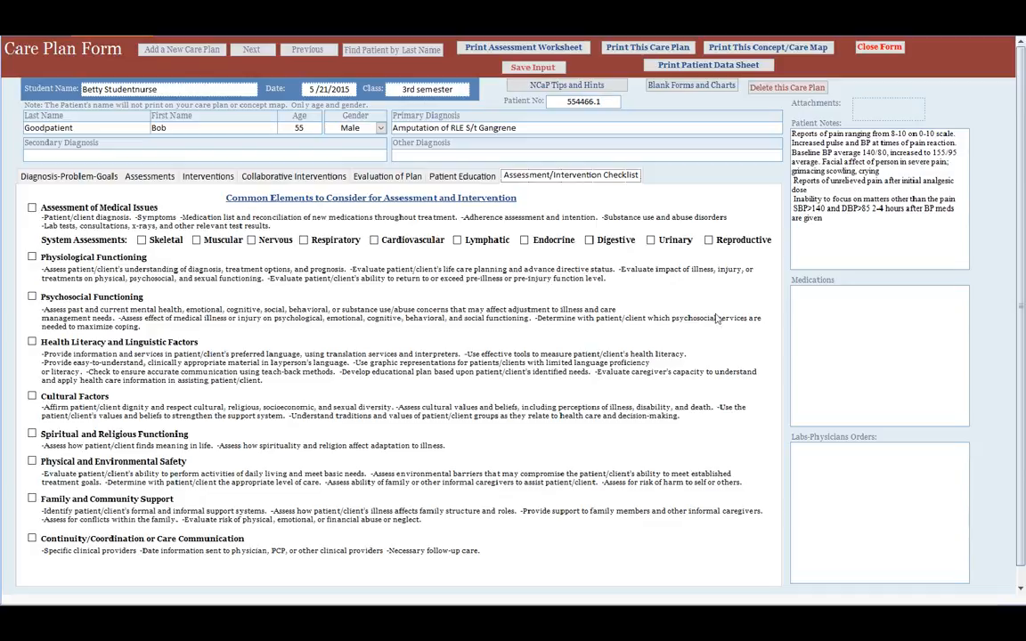
Step: Switch to Care Plan-for-Print.pdf in Adobe Acrobat and review all three pages of the printed nursing care plan
click(609, 100)
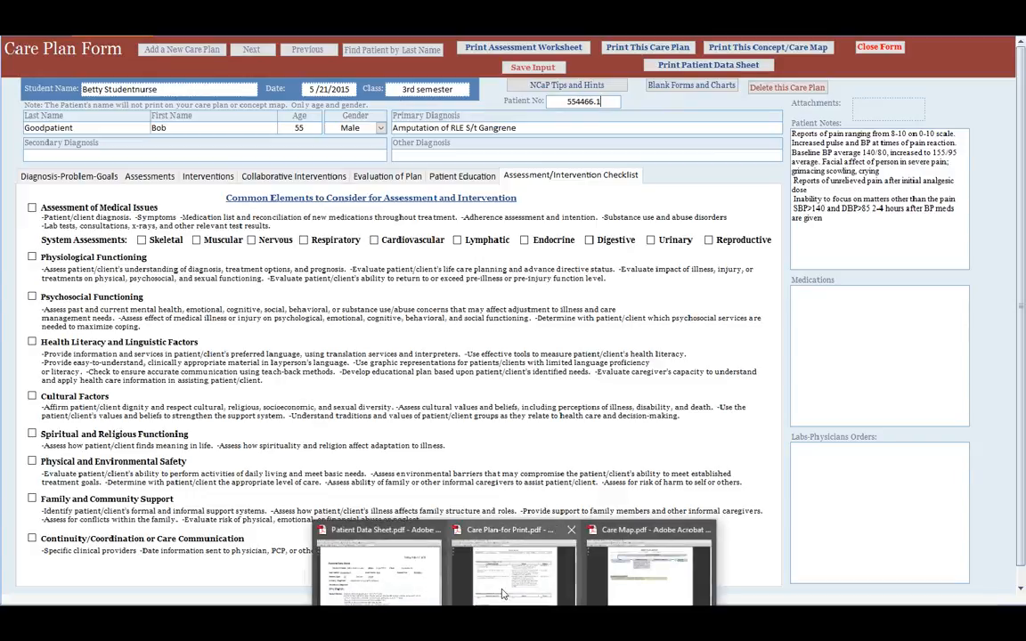
click(464, 506)
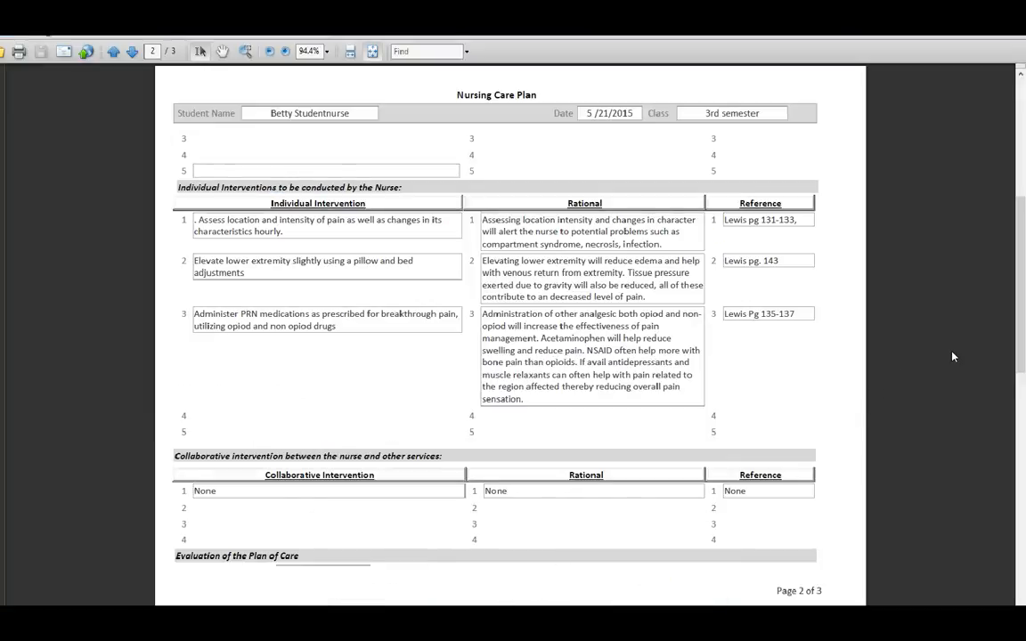
click(113, 53)
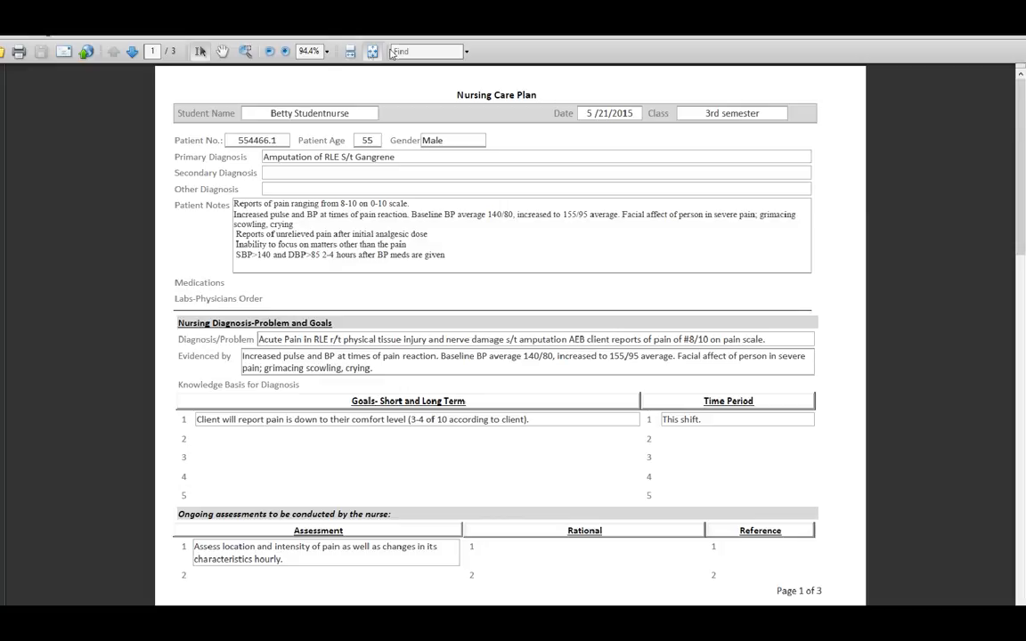
click(133, 52)
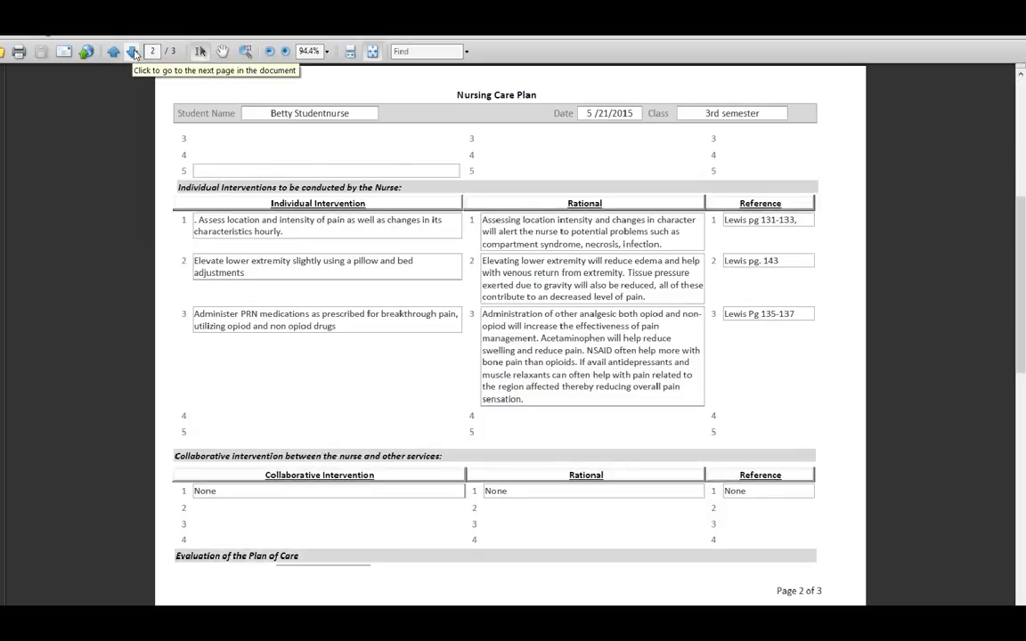
click(133, 53)
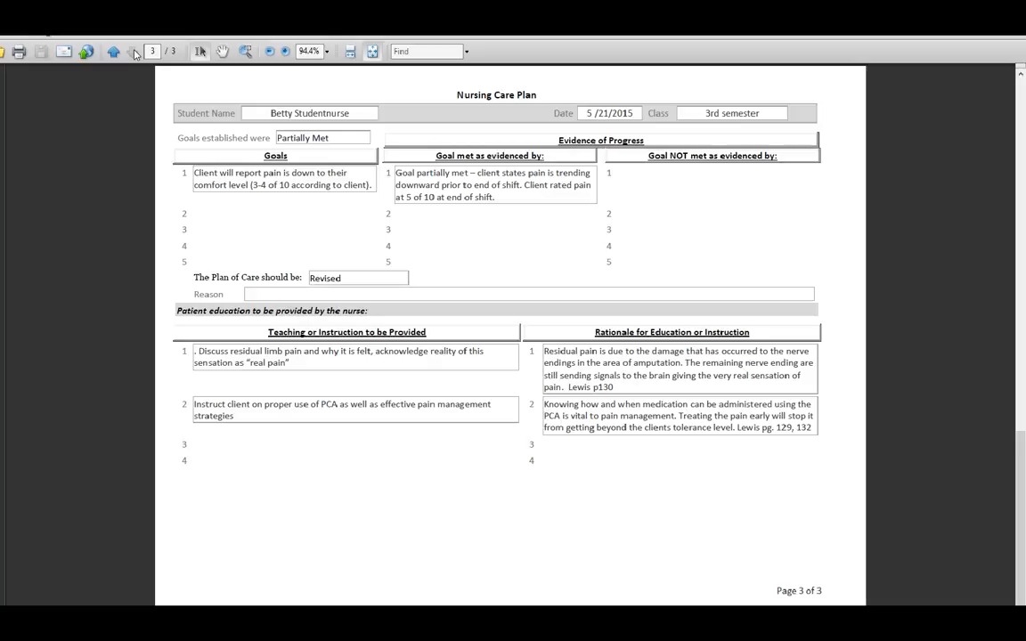
click(113, 53)
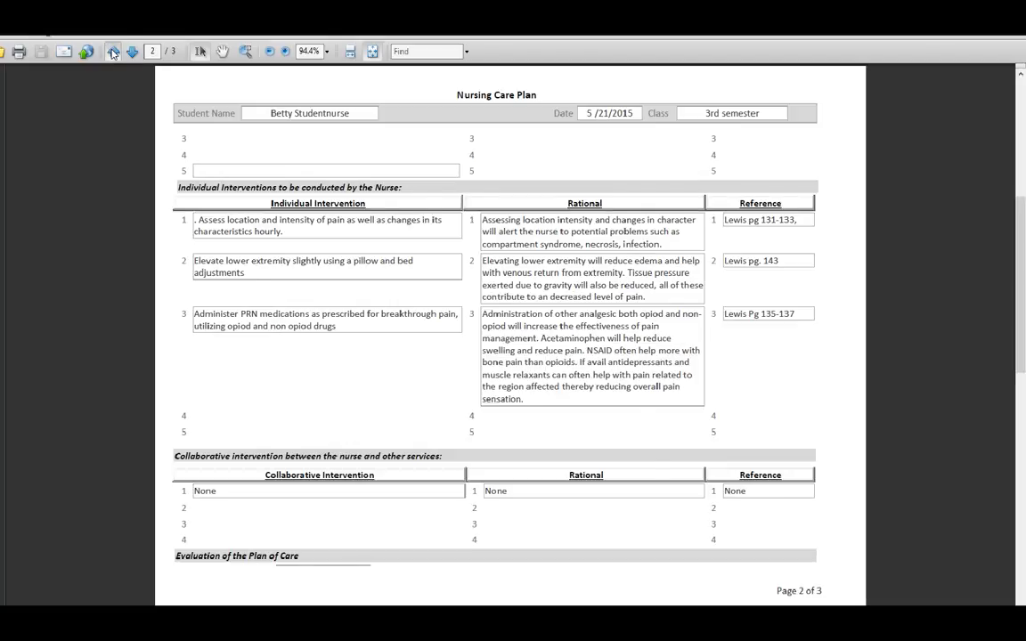
click(113, 53)
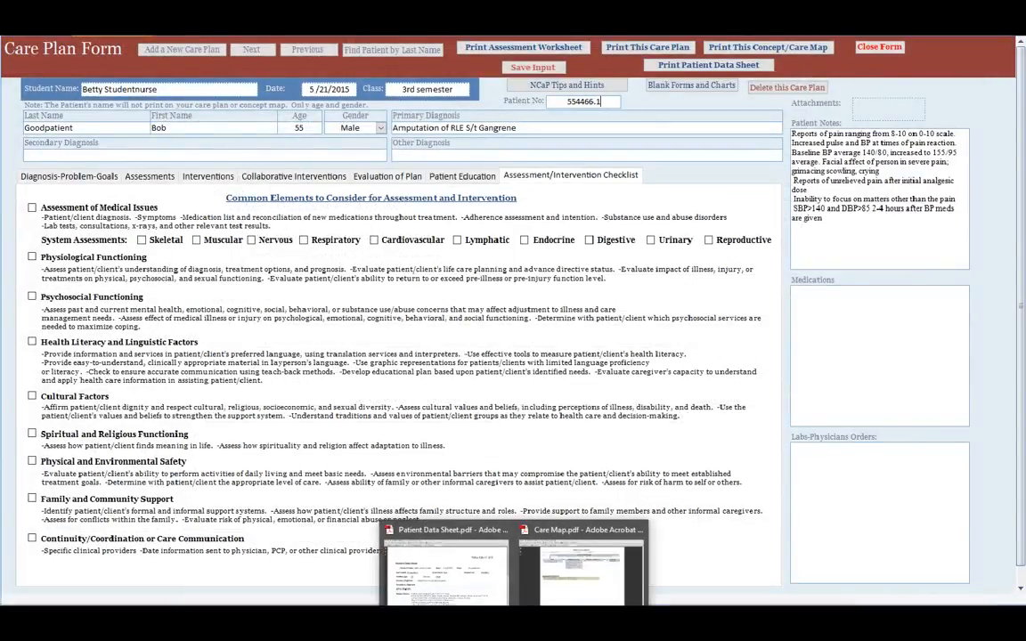
Step: Examine the concept/care map in Care Map.pdf and the patient details and notes in Patient Data Sheet.pdf
click(570, 601)
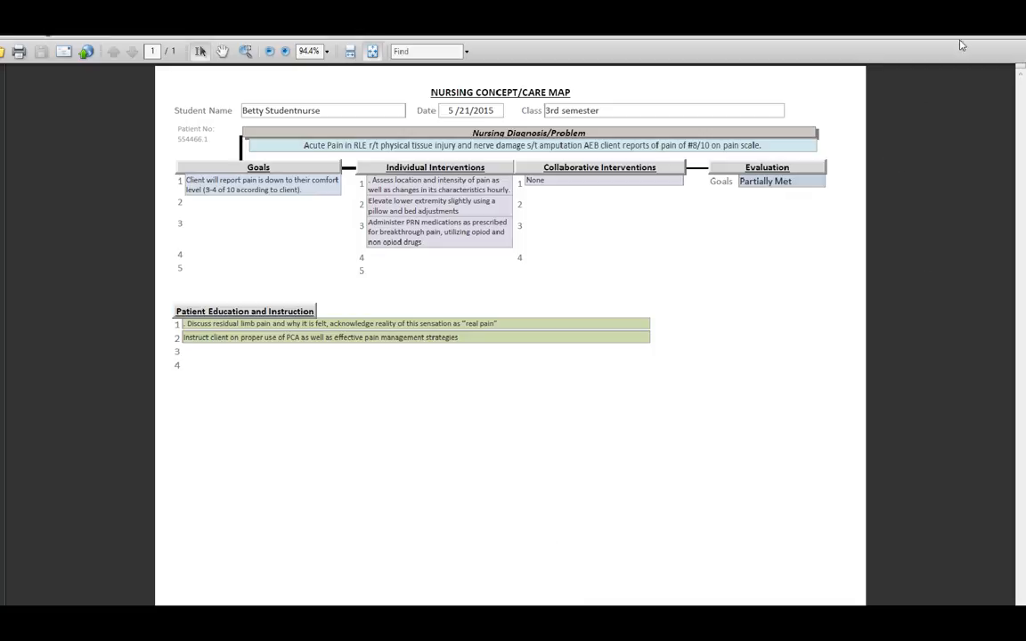
click(1012, 37)
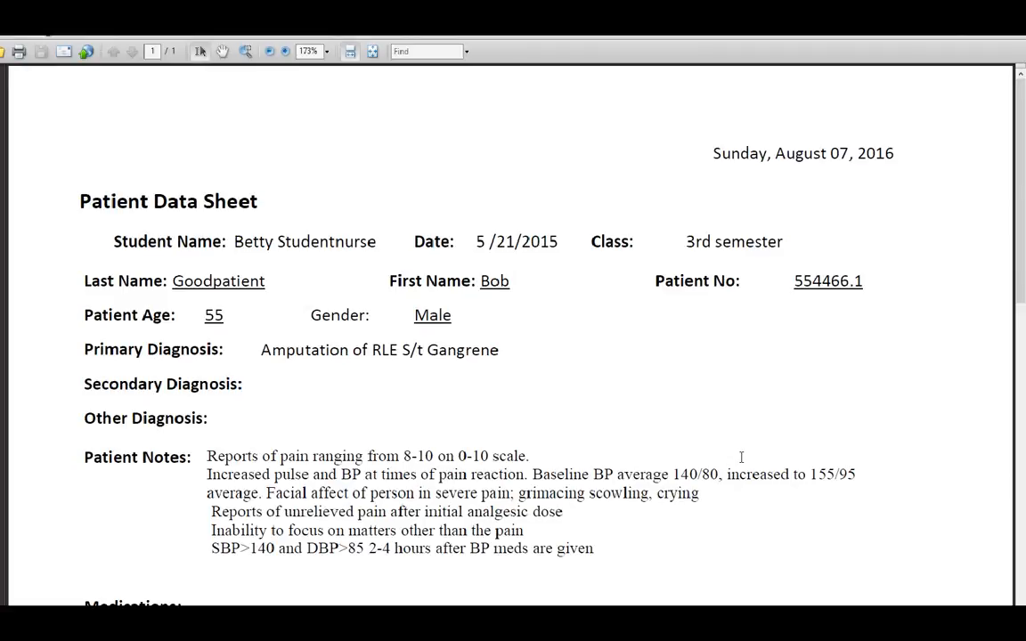
scroll(872, 351, down, 2)
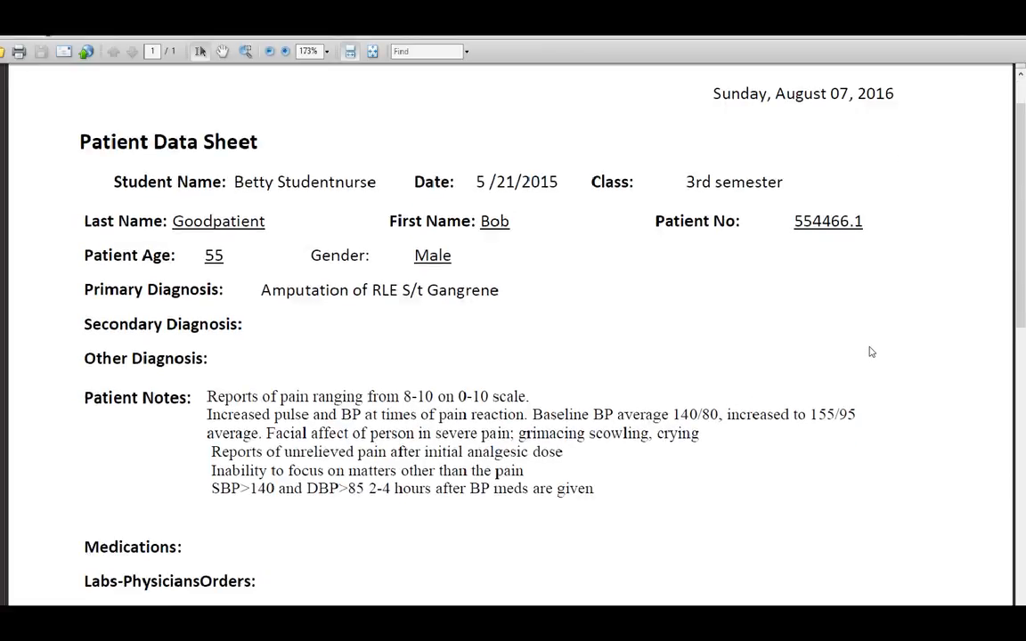
scroll(871, 351, down, 1)
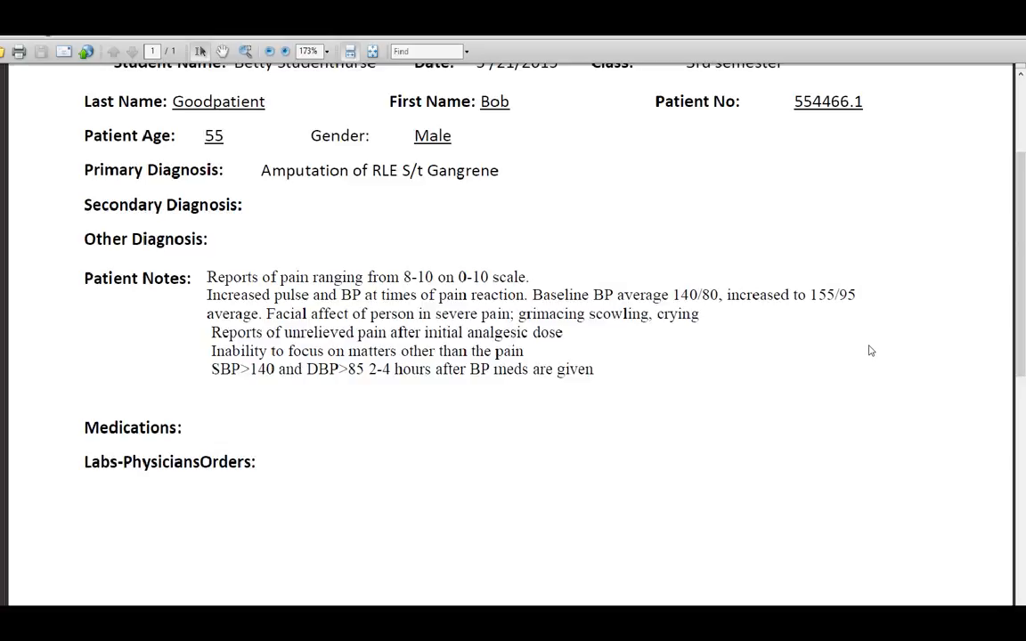
scroll(871, 350, up, 1)
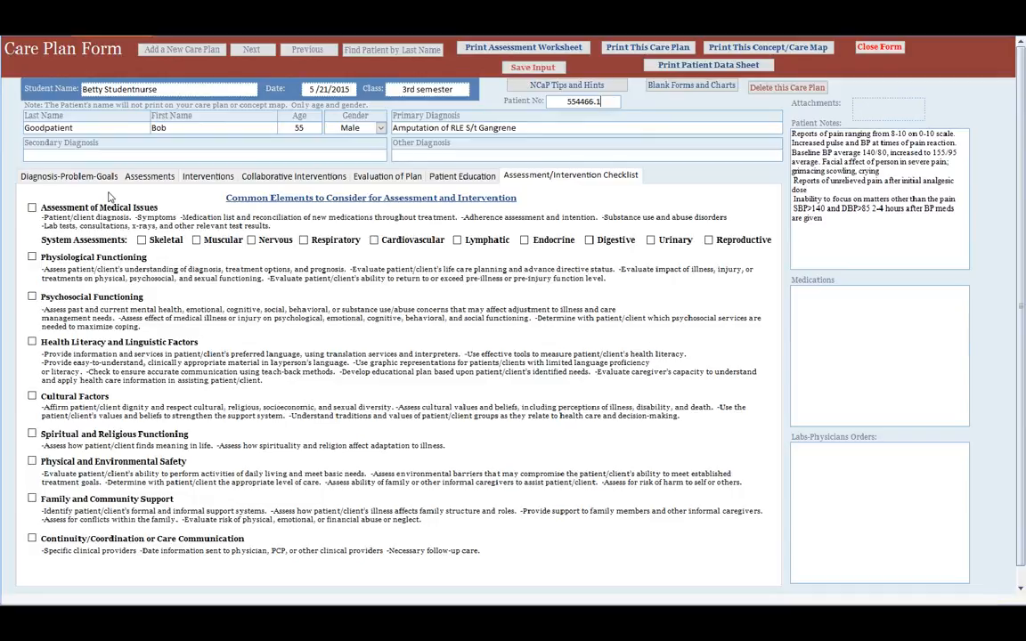
Step: Return to the Care Plan Form, revisit the diagnosis and assessments sections, and open the first assessment entry's editing options
click(79, 174)
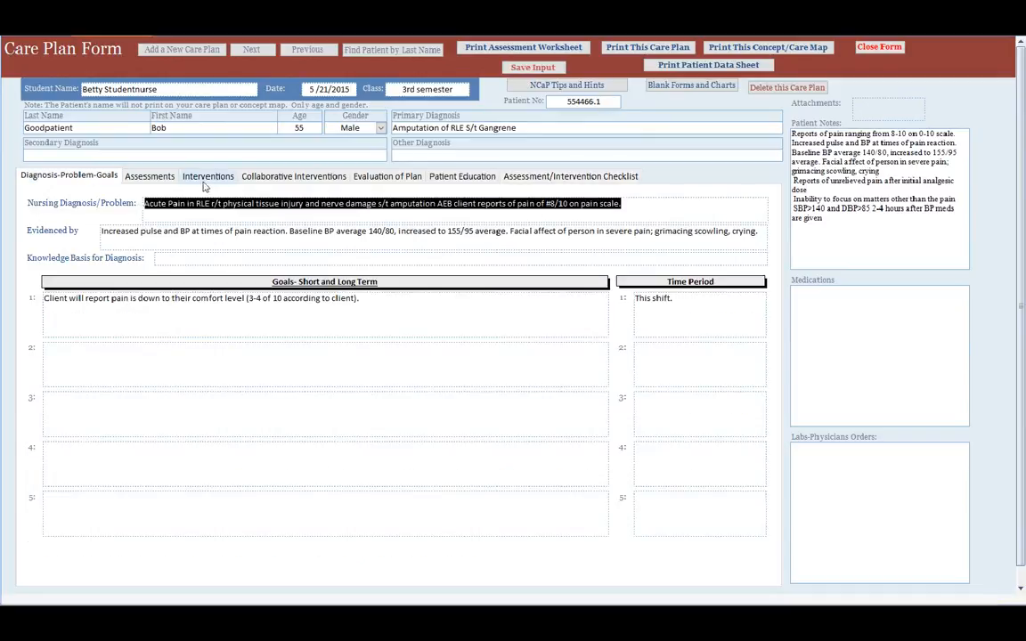
click(151, 176)
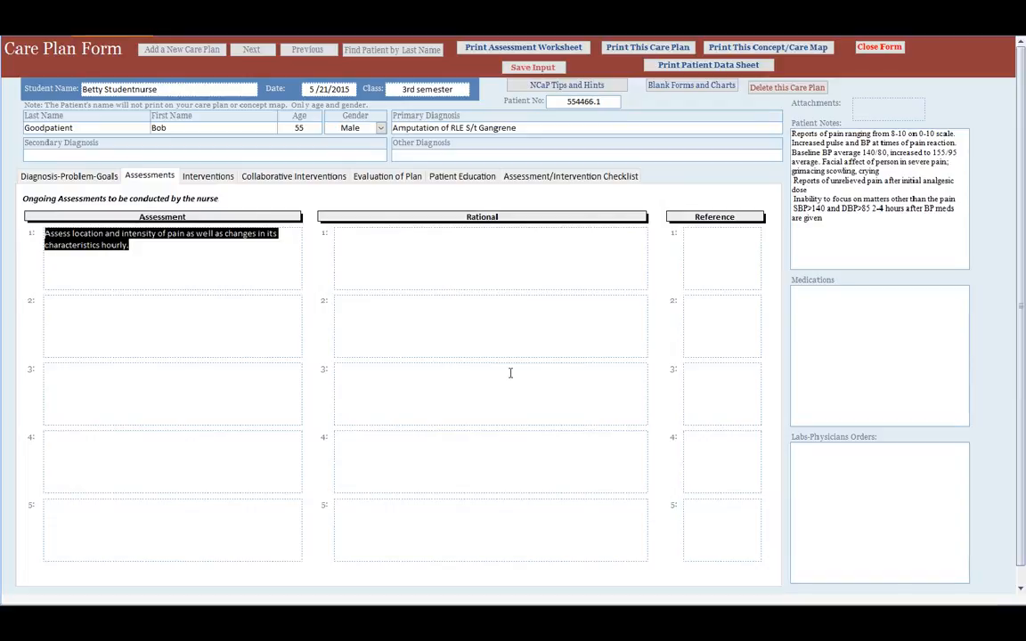
click(247, 276)
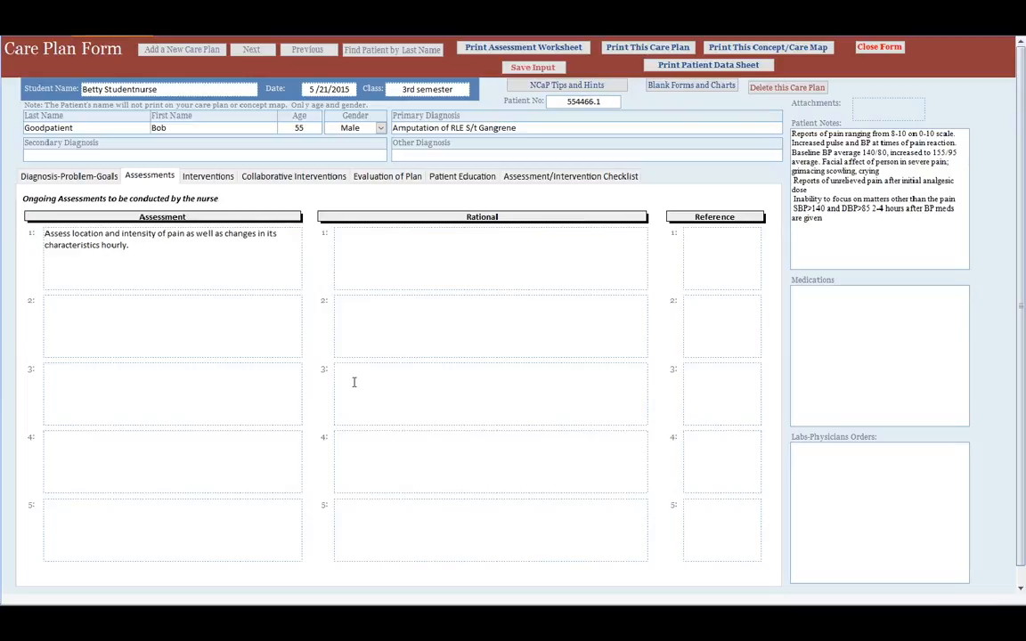
key(Menu)
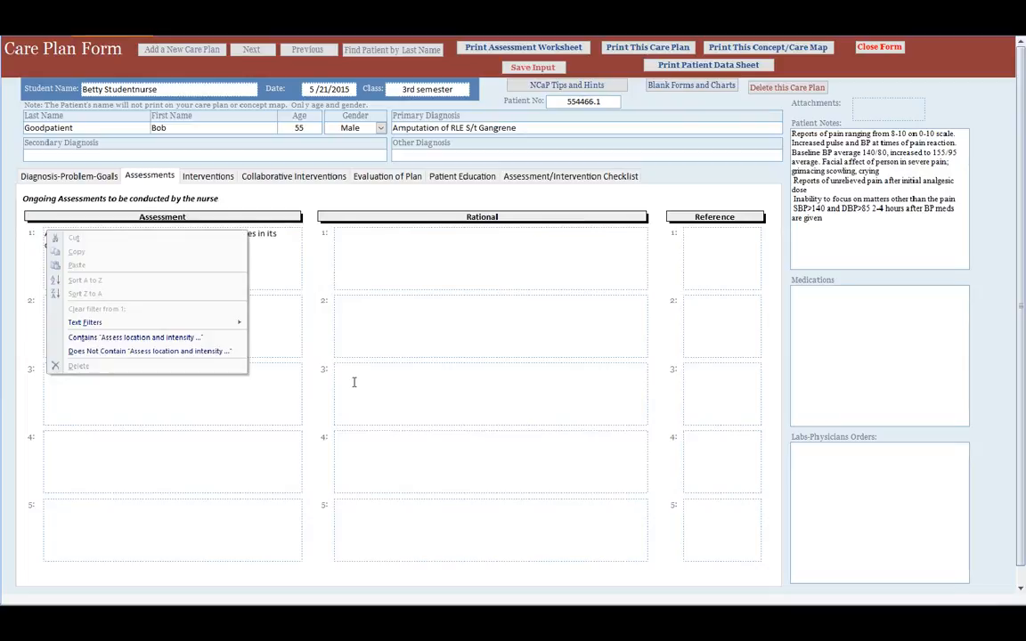